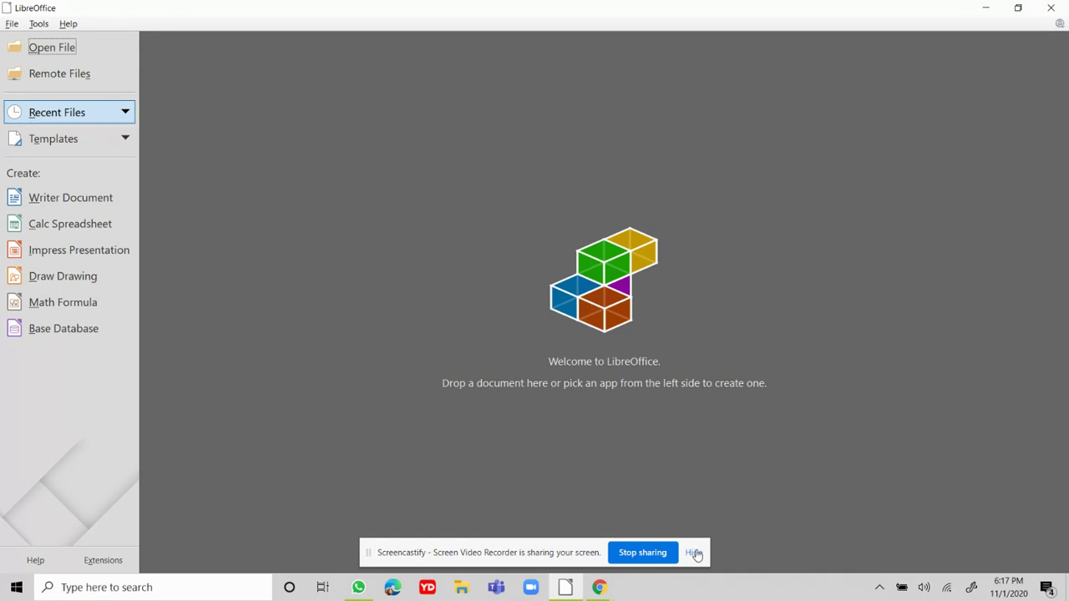
Create a new blank Impress presentation from the LibreOffice Start Center
click(122, 258)
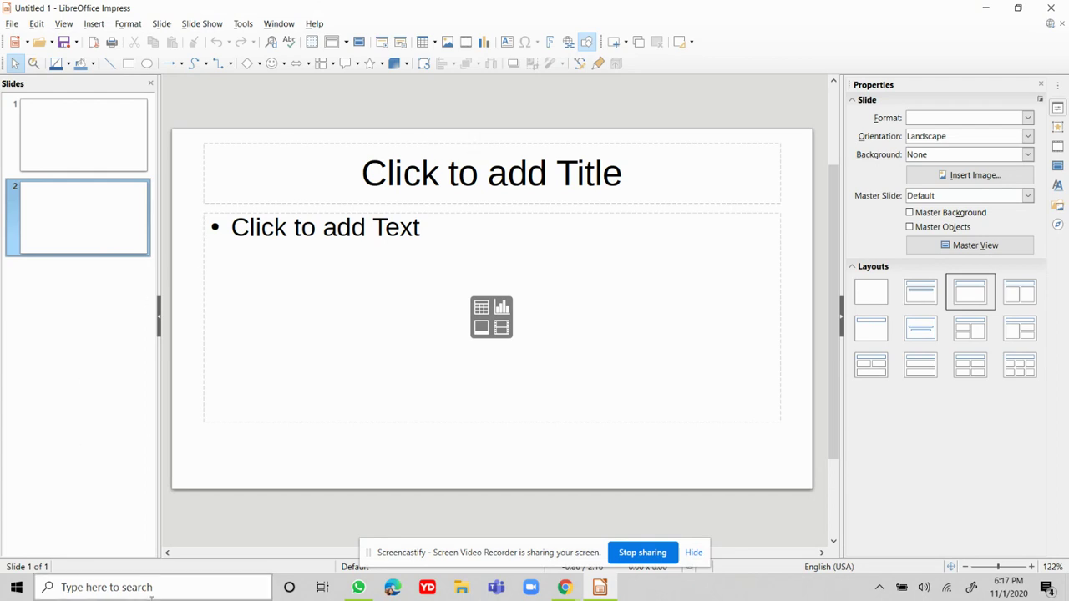
click(152, 589)
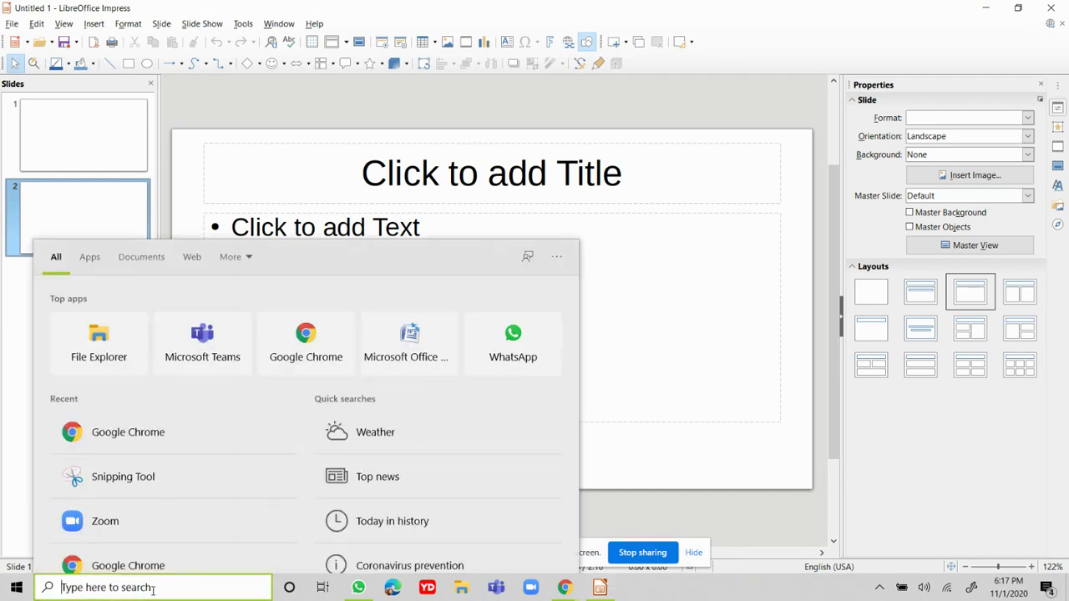
Search Windows for 'libre', then go back to Impress and select slide 1
text(libre)
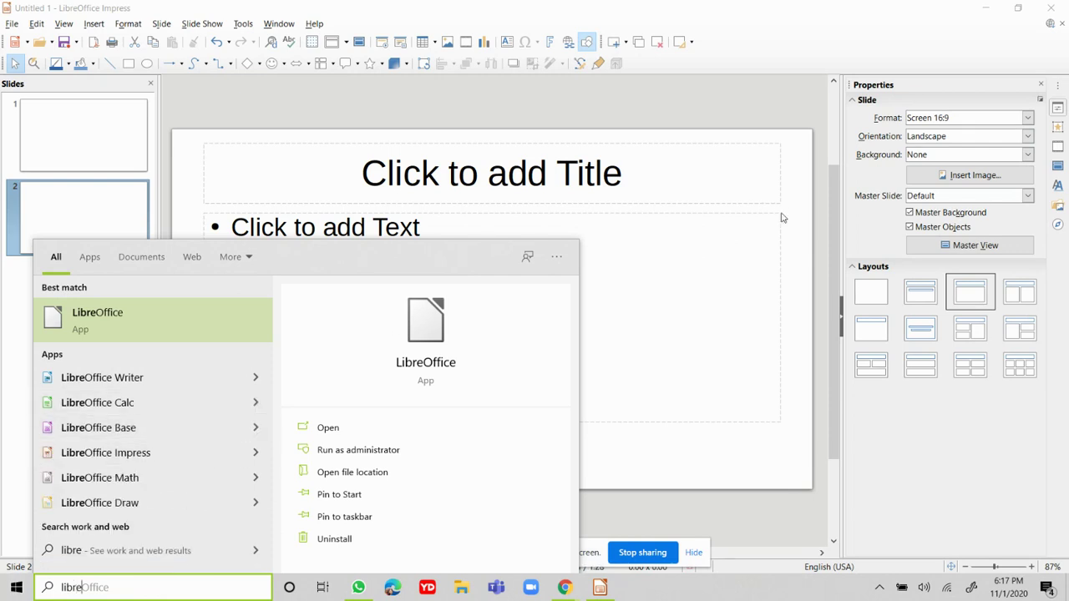
click(674, 331)
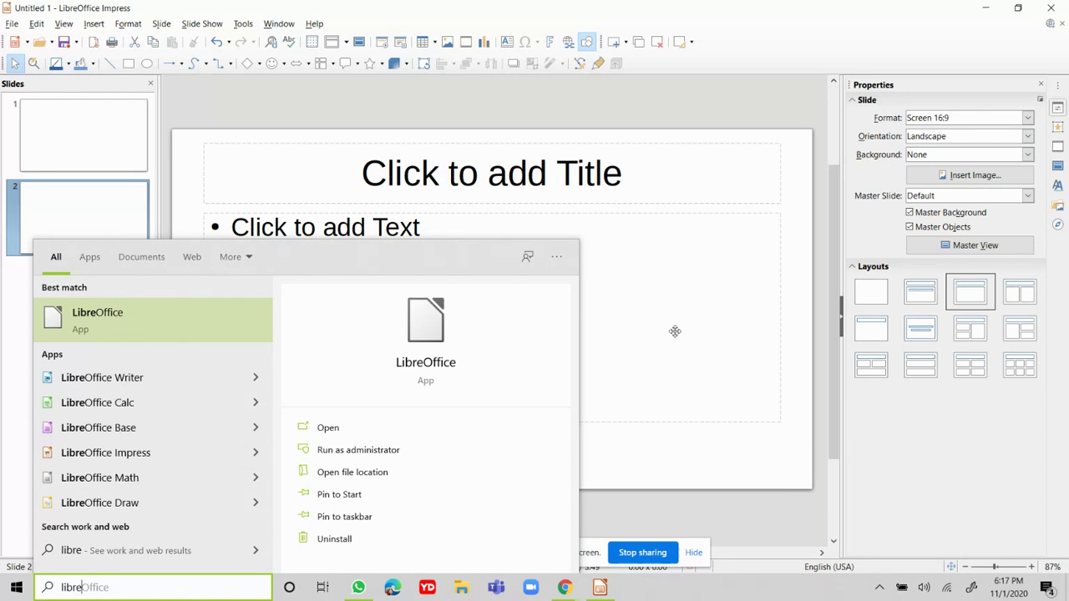
click(83, 125)
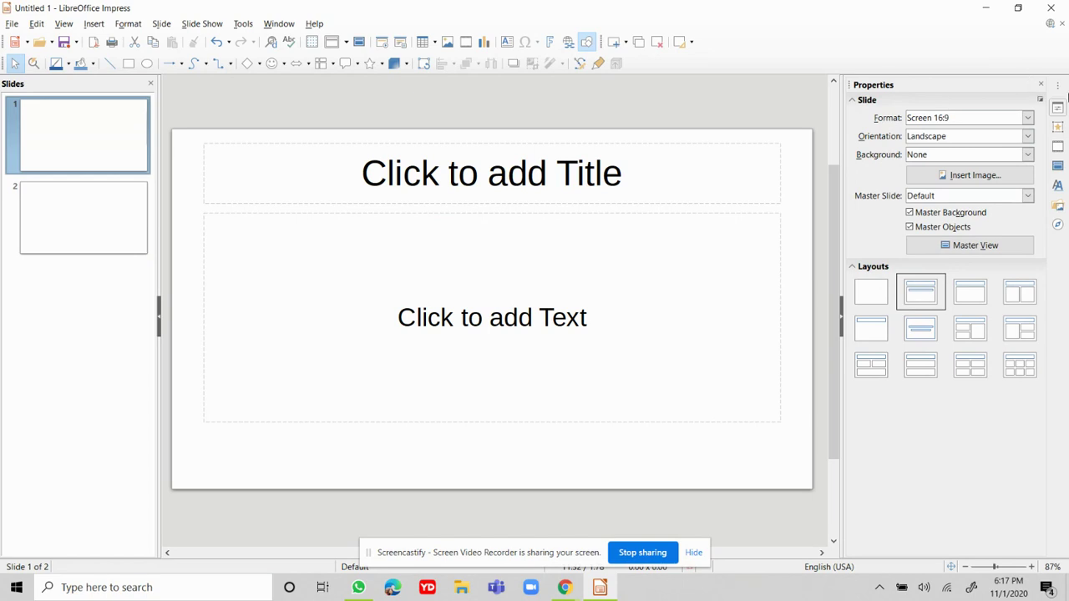
Browse the sidebar deck list and View menu without changing anything
click(1057, 86)
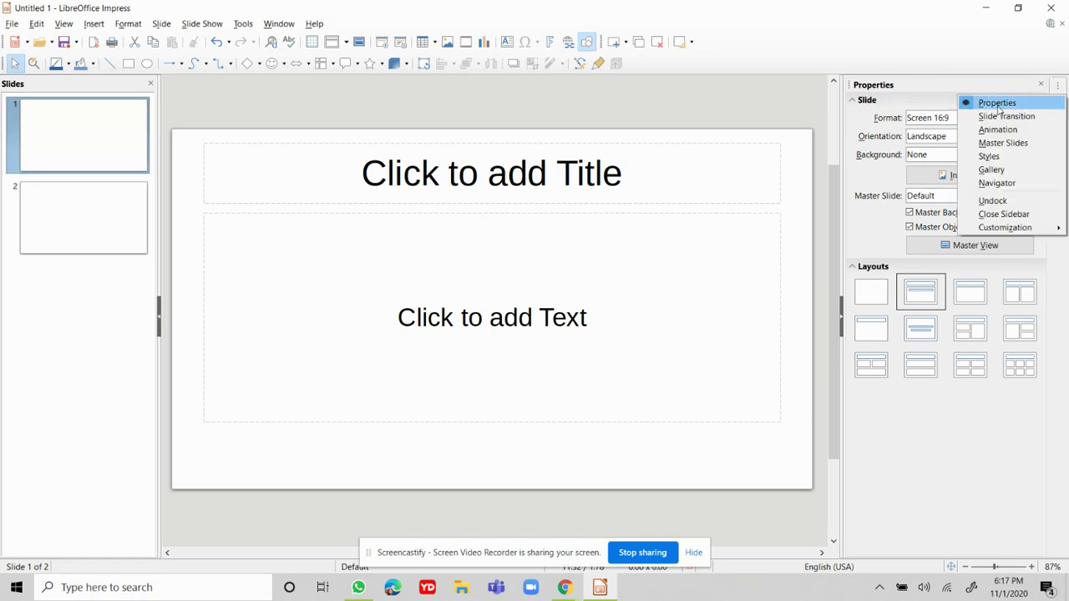
click(1057, 87)
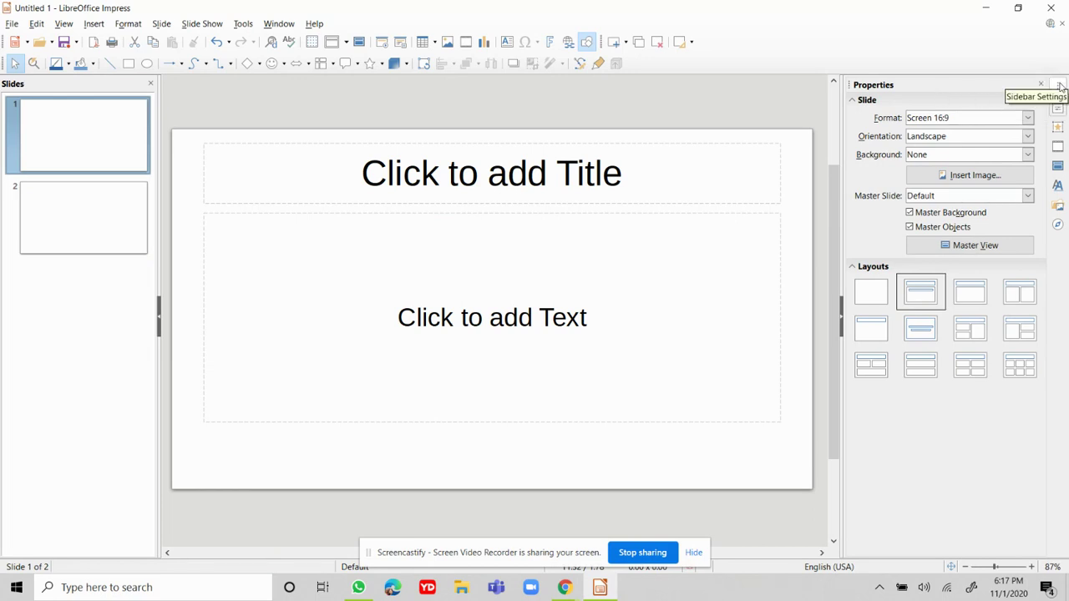
click(1058, 87)
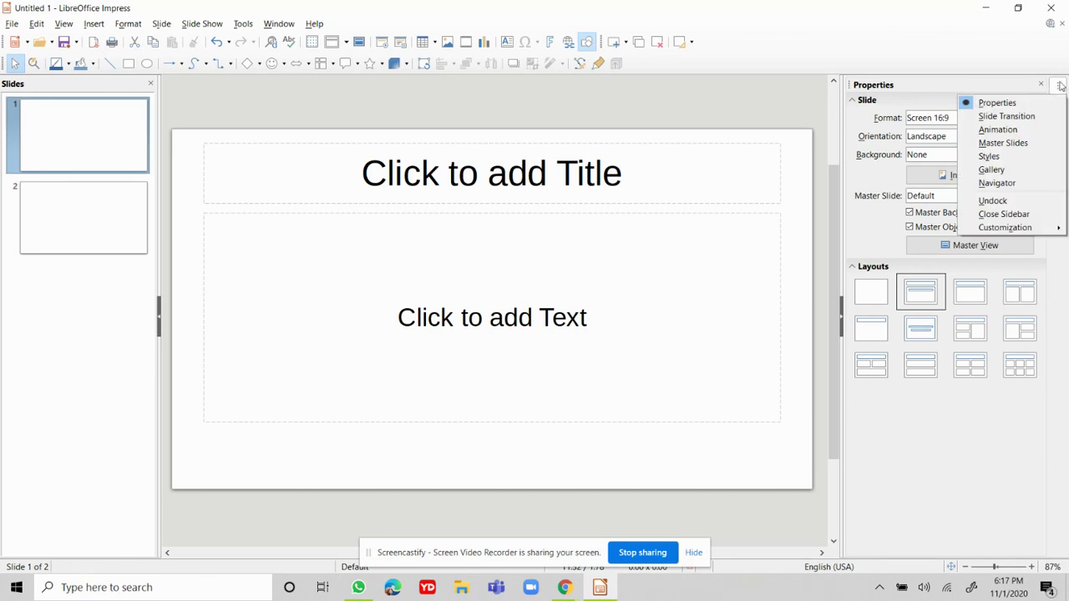
click(1060, 86)
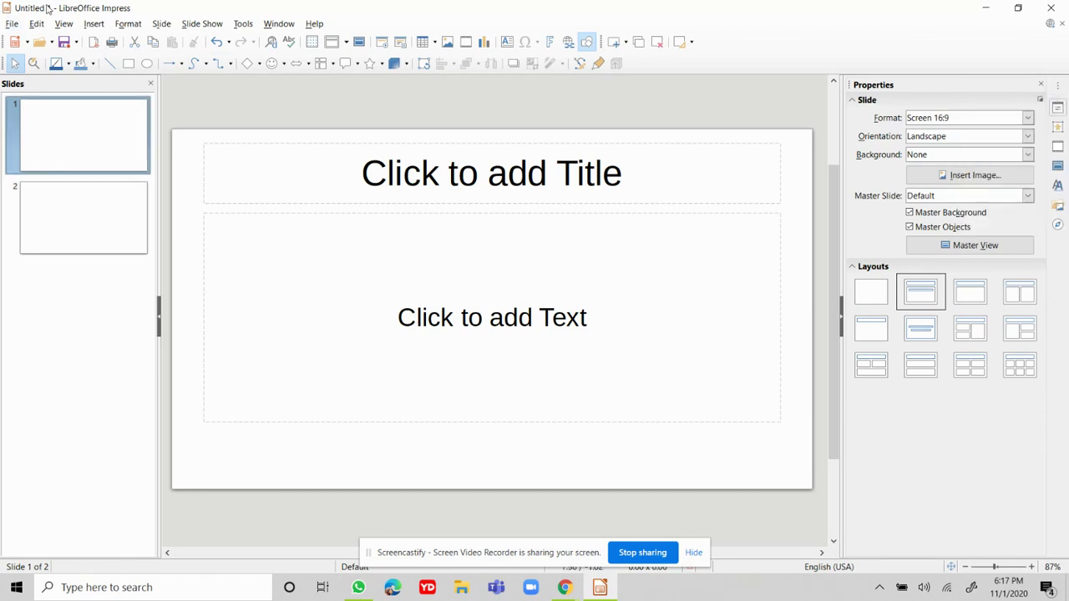
click(64, 25)
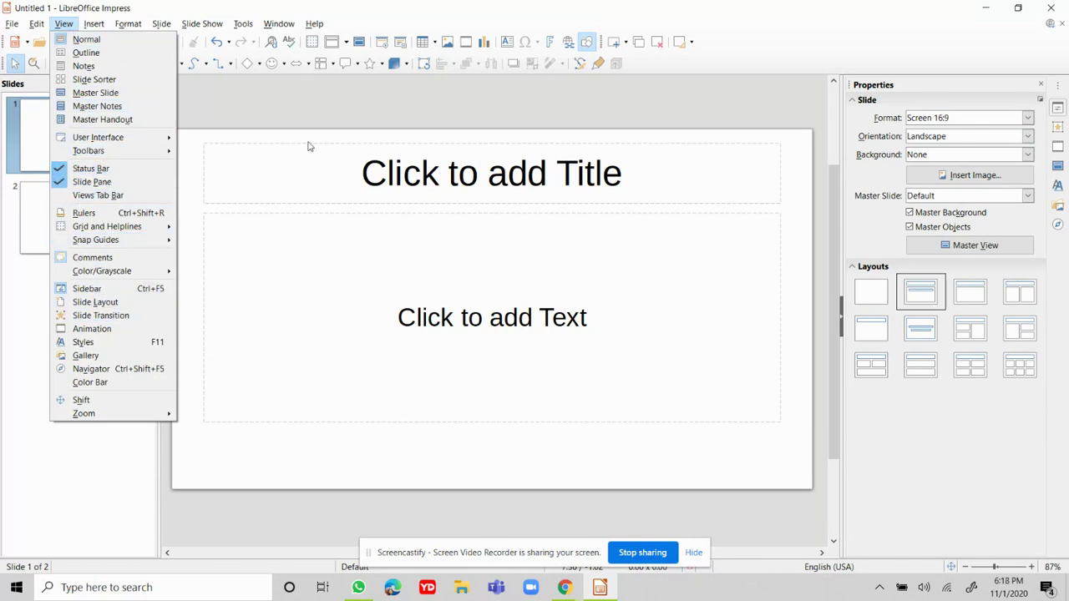
click(408, 89)
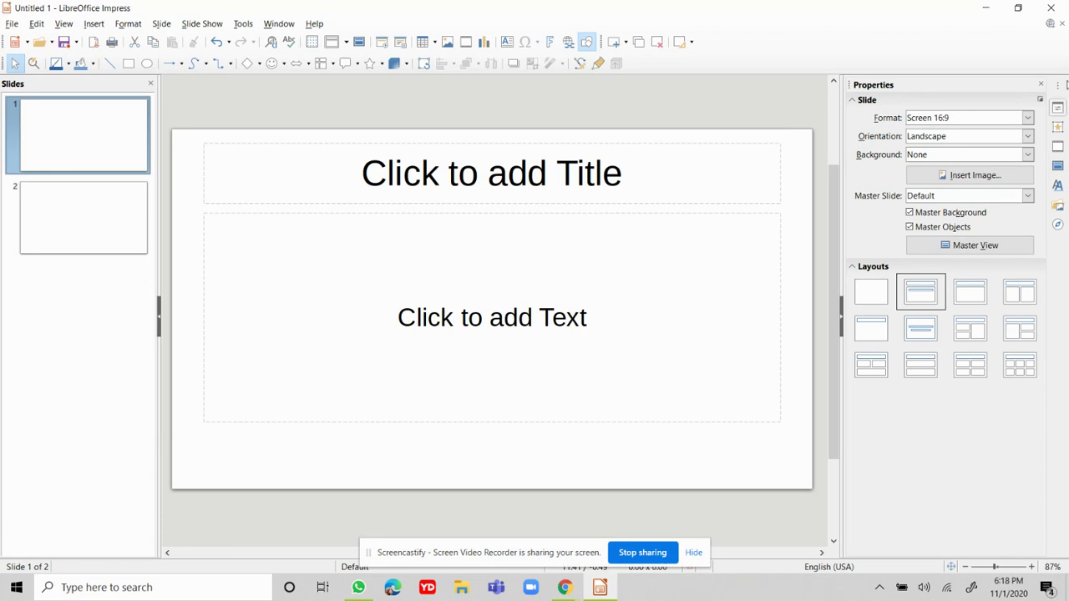
Apply the Title, Content layout to slide 1, then try a two-content layout
click(1056, 87)
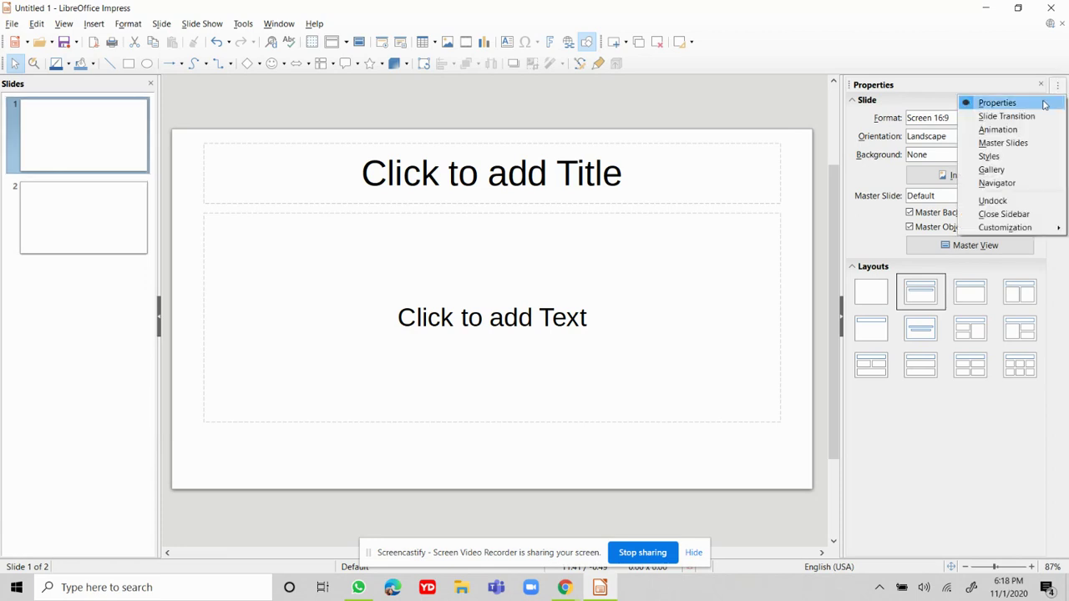
click(1044, 103)
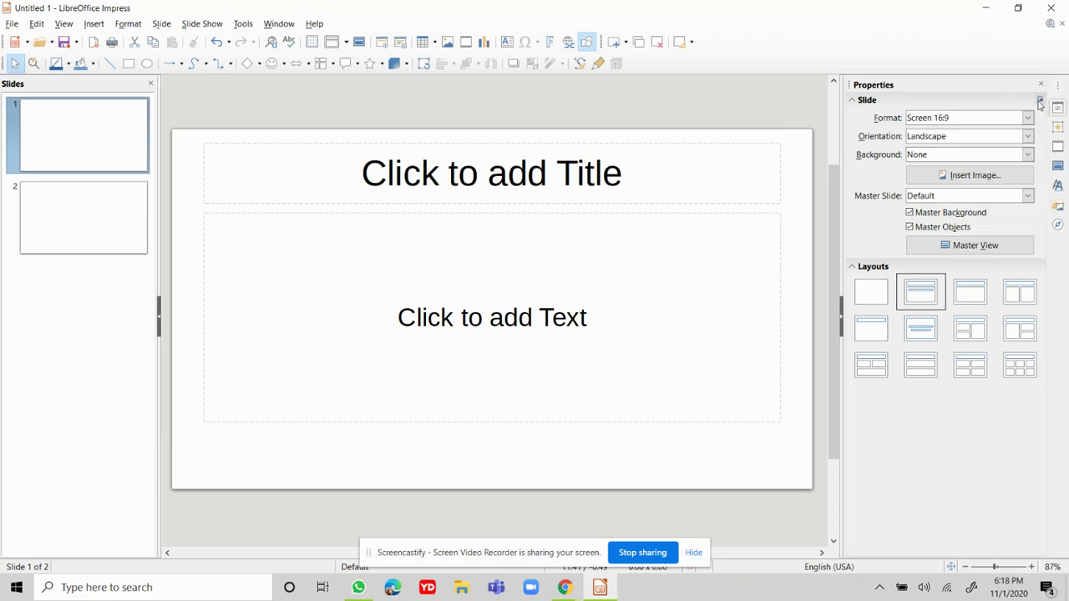
click(969, 292)
click(1020, 292)
Try the two-content layouts and settle on Title, Content over Content for slide 1
click(1019, 329)
click(920, 365)
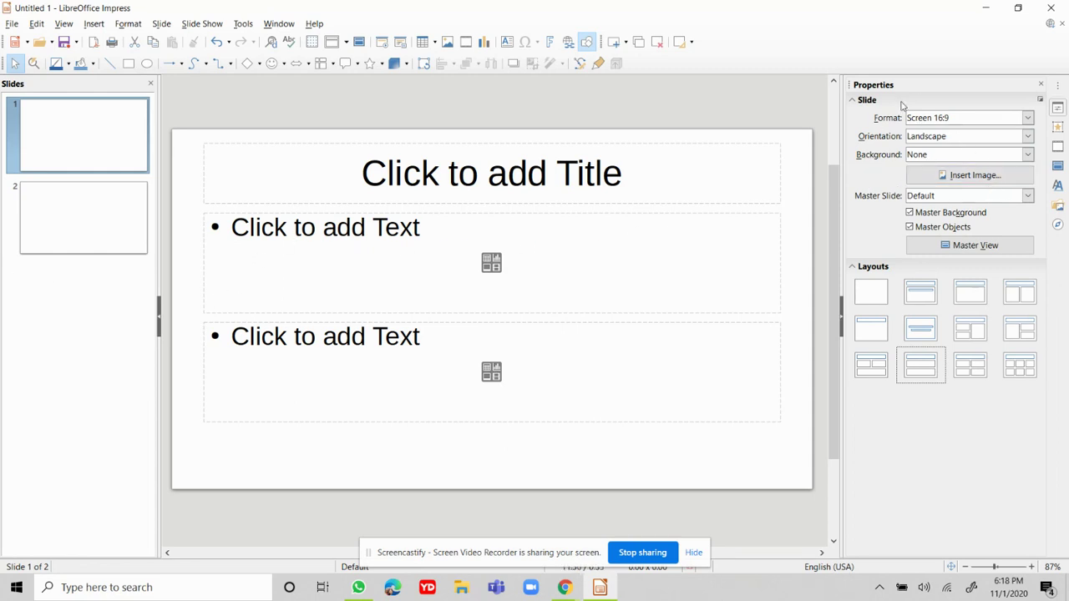
click(1057, 85)
click(1039, 106)
Set slide 1's background to a solid Dark Red 2 colour
click(960, 156)
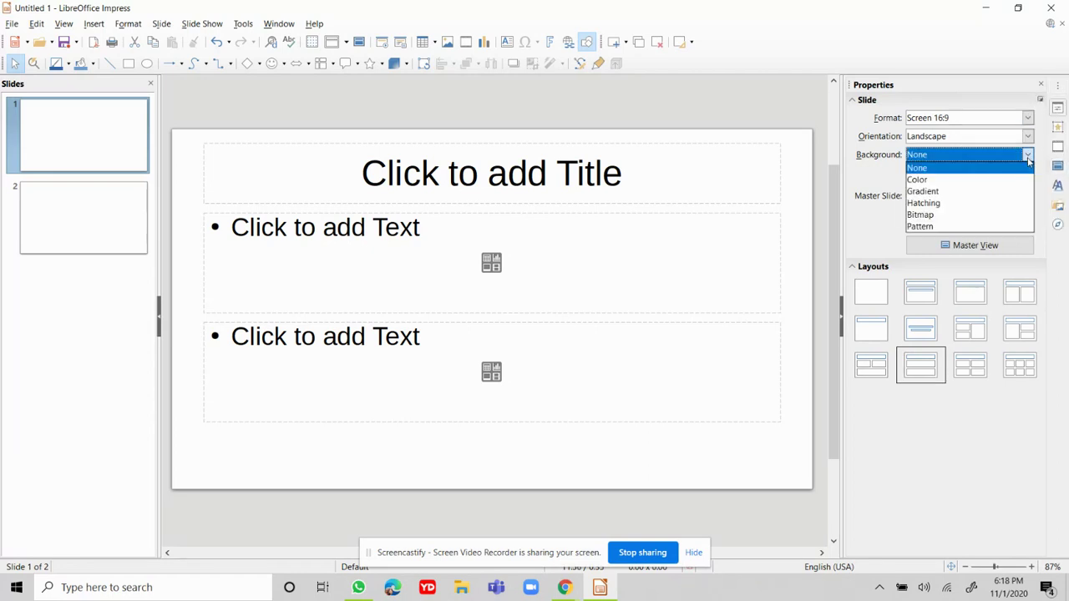
click(947, 181)
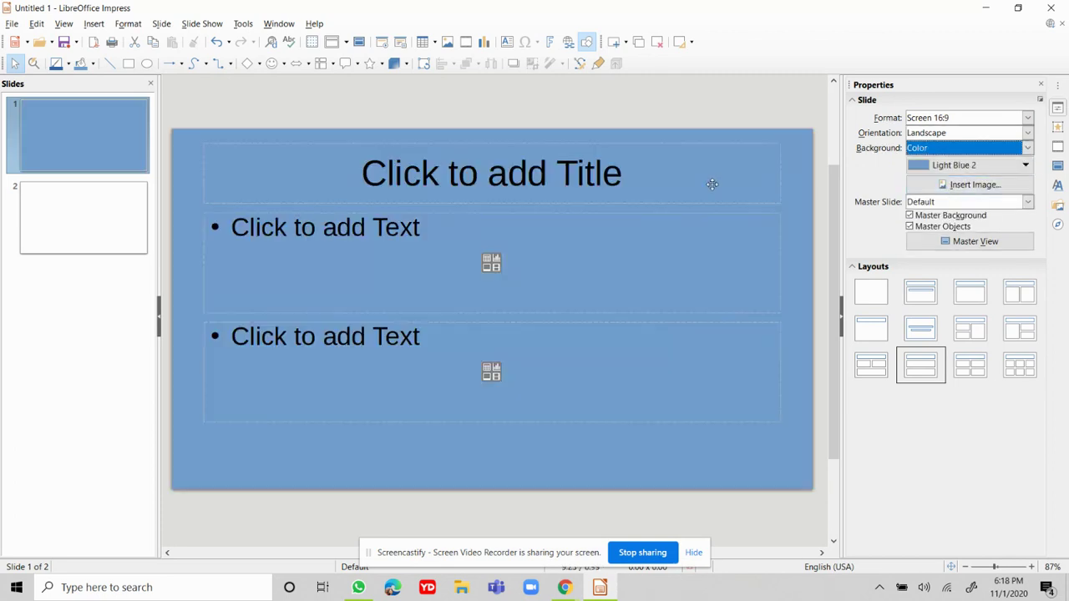
click(940, 167)
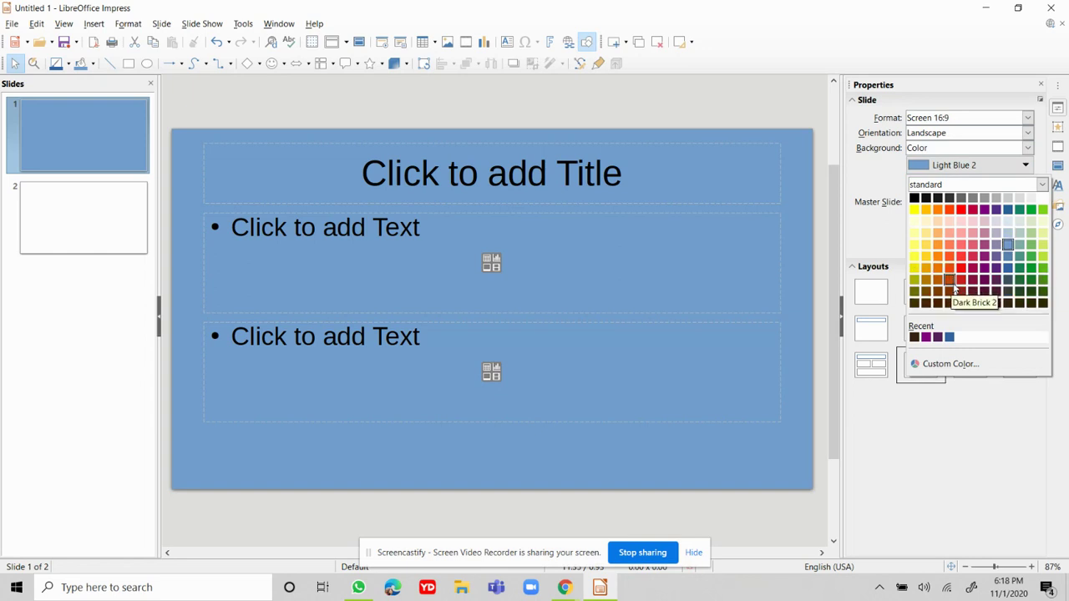
click(961, 279)
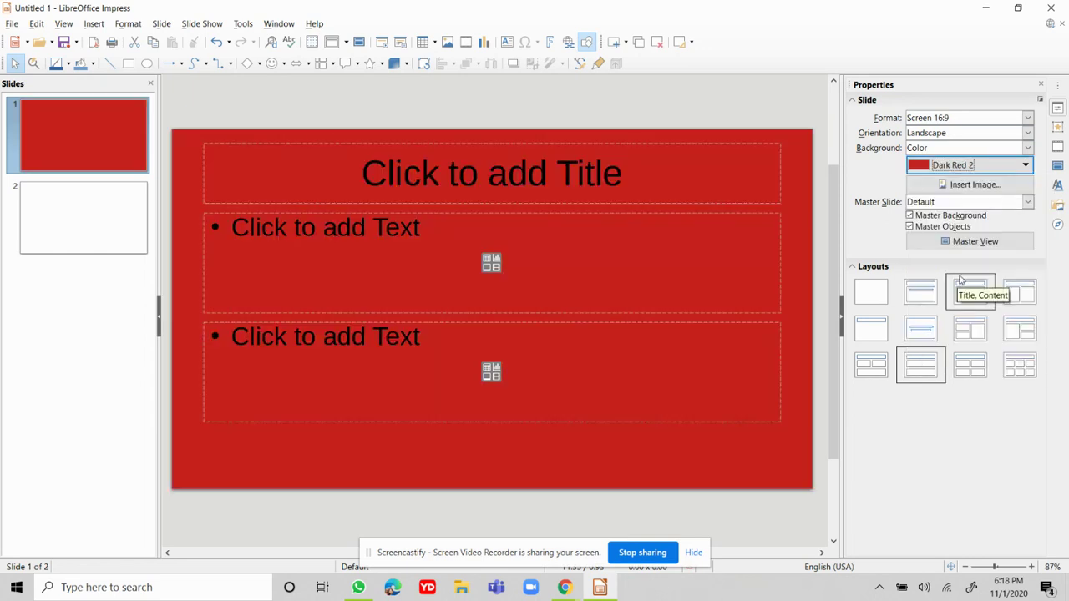
click(1059, 86)
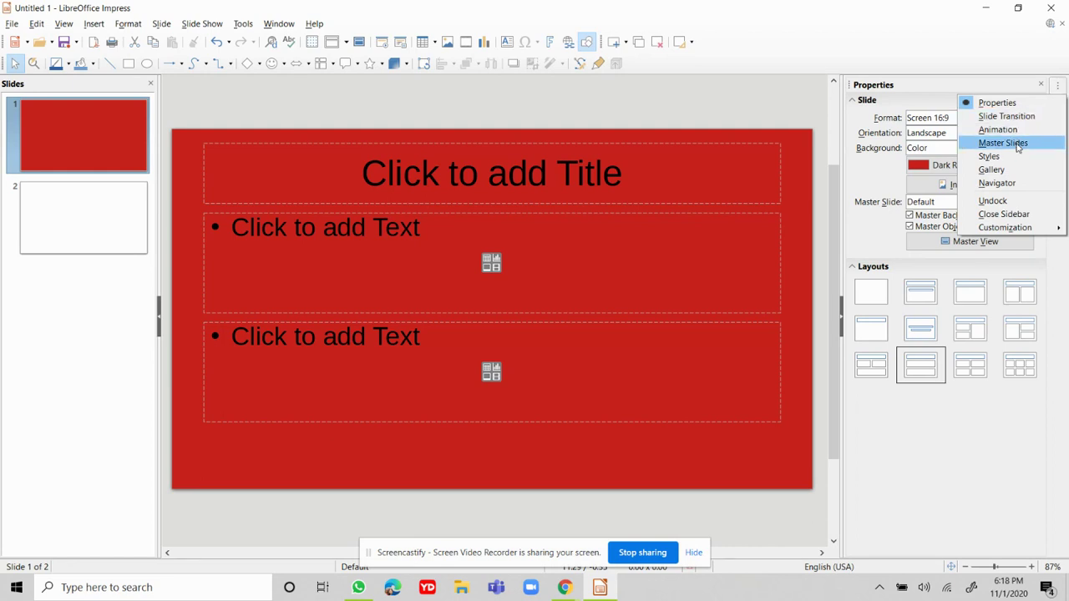
Modify the Background presentation style to a solid Purple colour fill
click(992, 156)
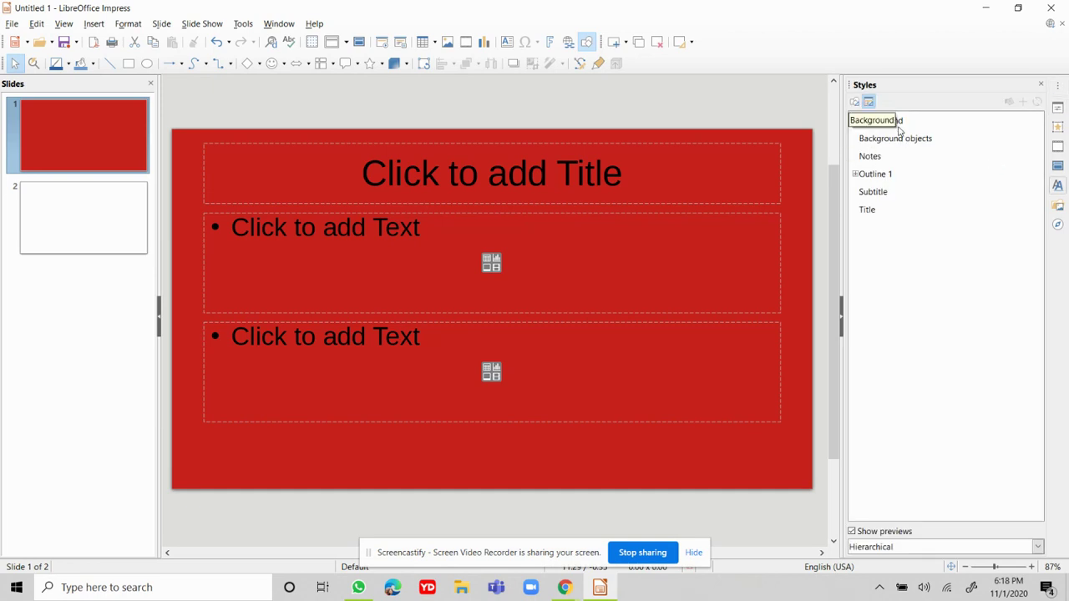
right_click(934, 123)
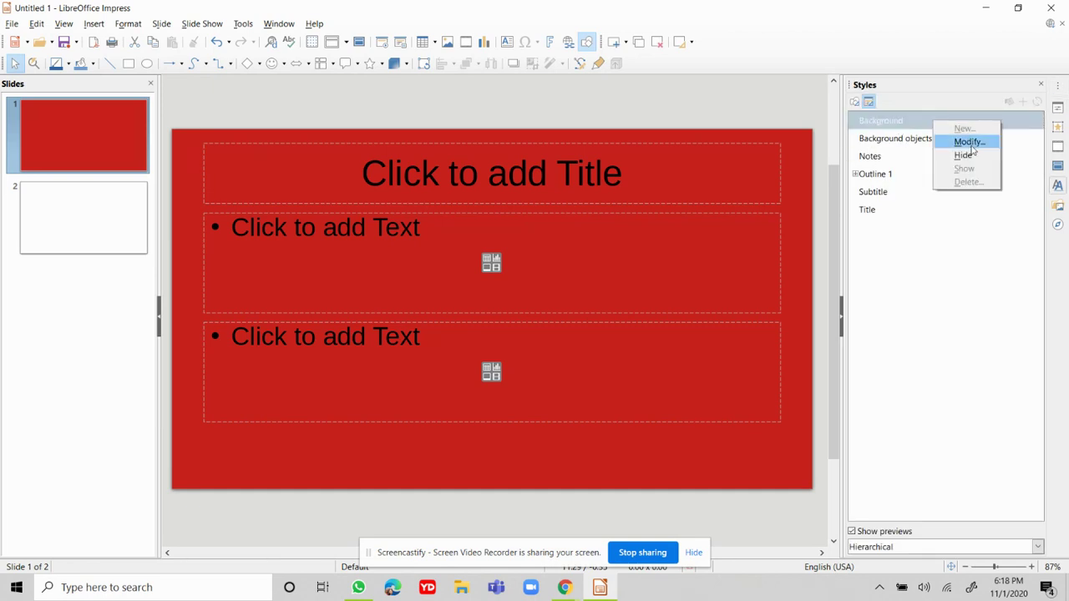
click(970, 143)
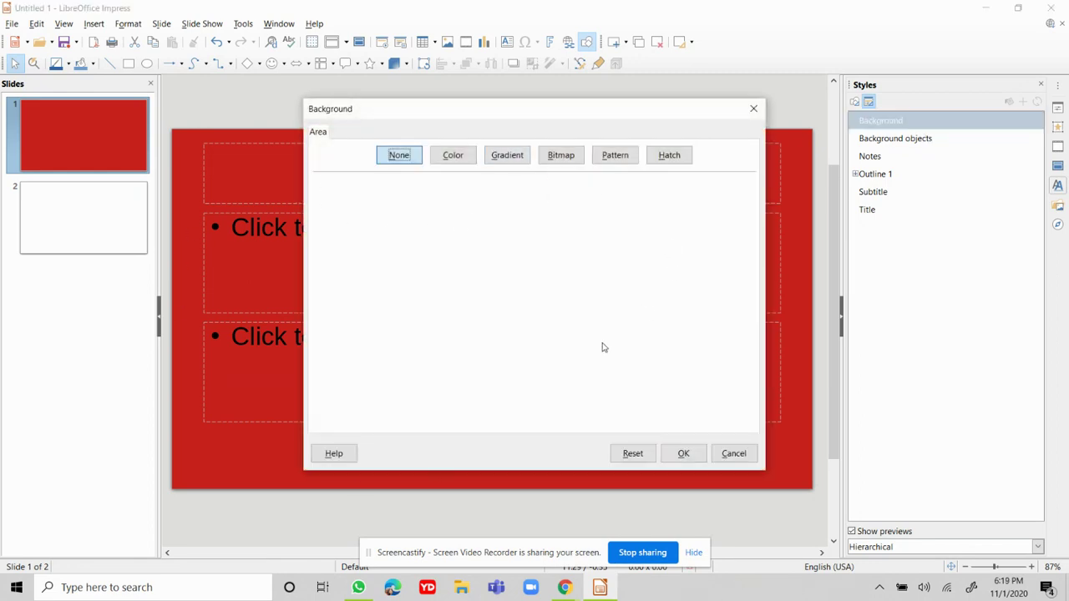
click(463, 162)
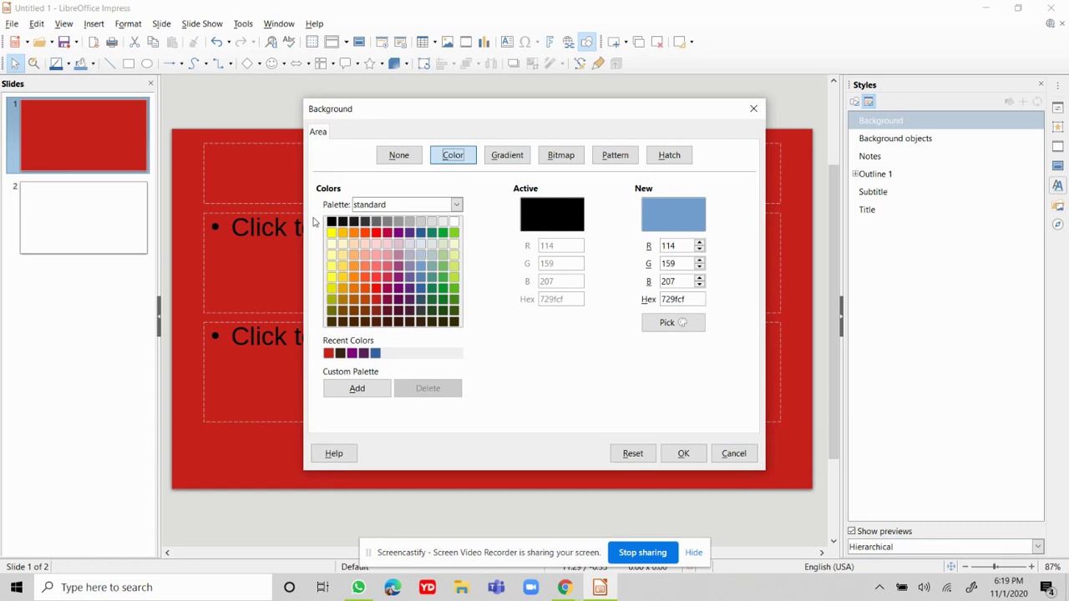
click(365, 320)
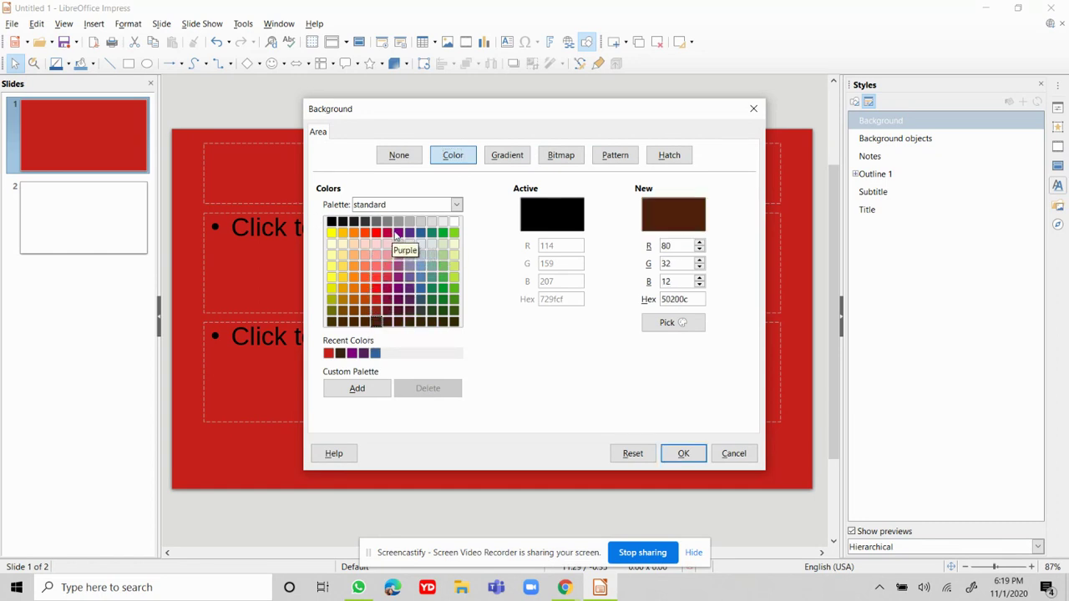
click(396, 234)
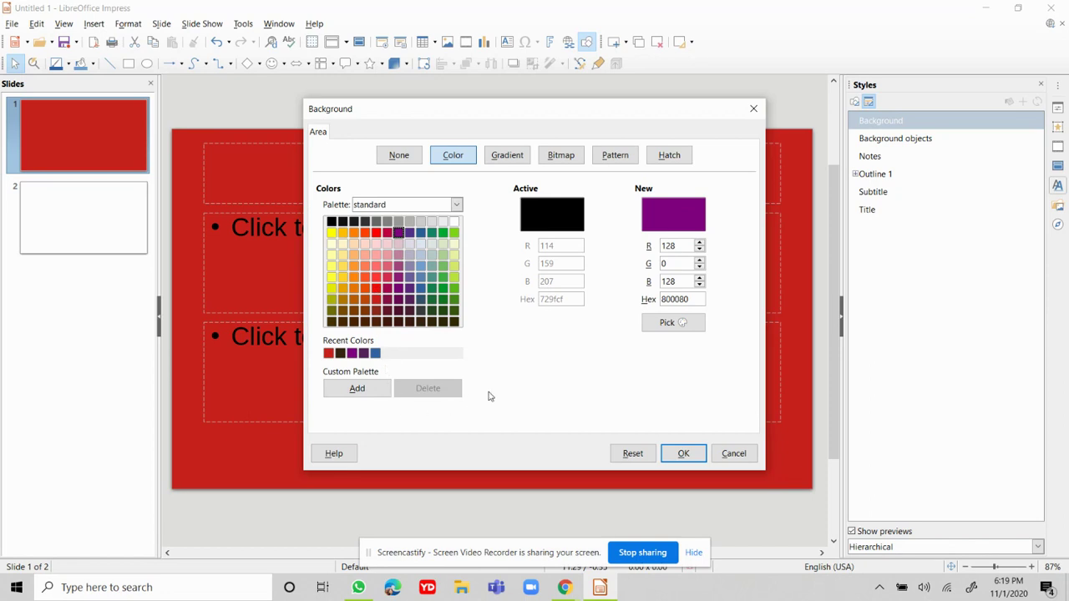
click(680, 452)
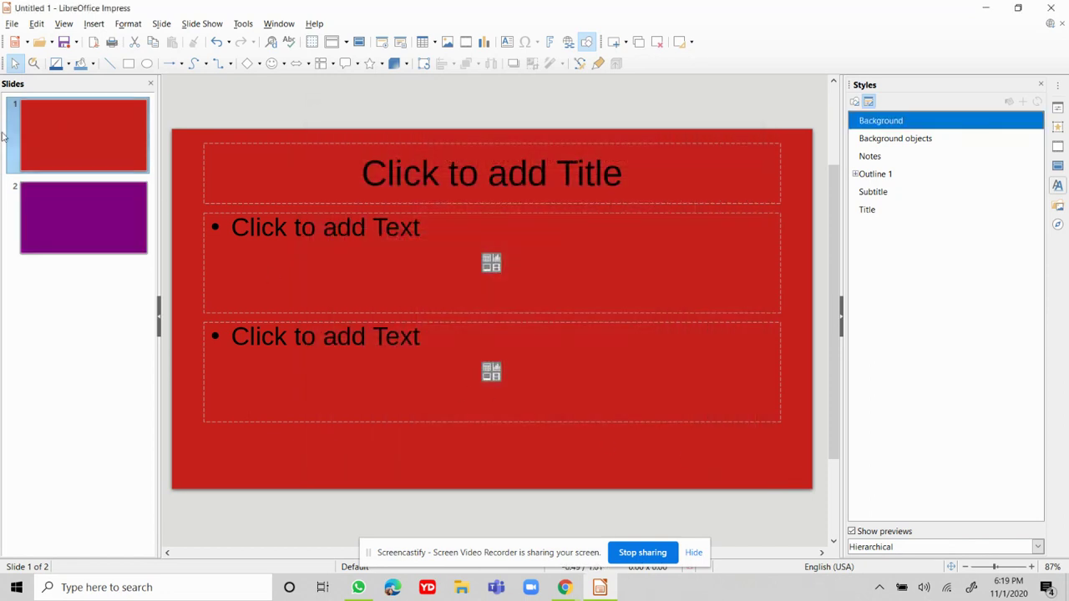
Insert a new slide 3 after slide 2, then check slides 1, 2 and 3
right_click(107, 299)
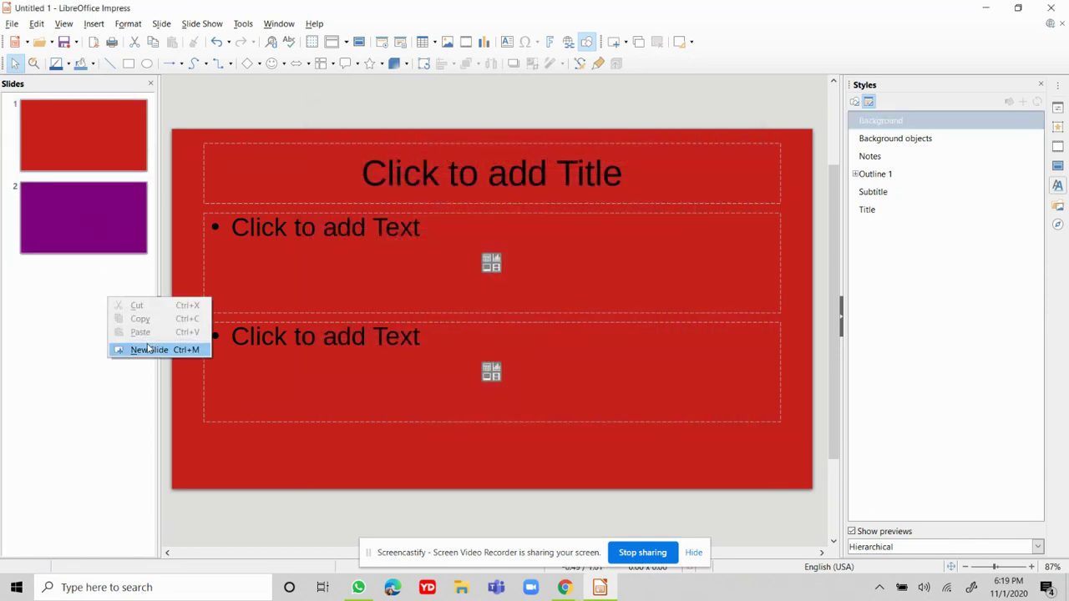
click(142, 350)
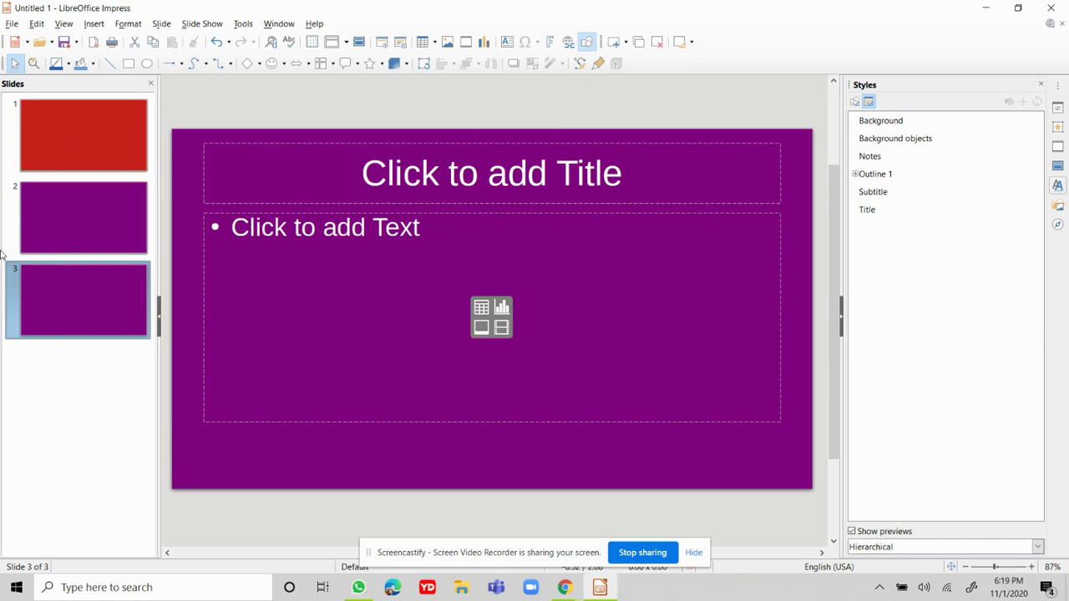
click(68, 135)
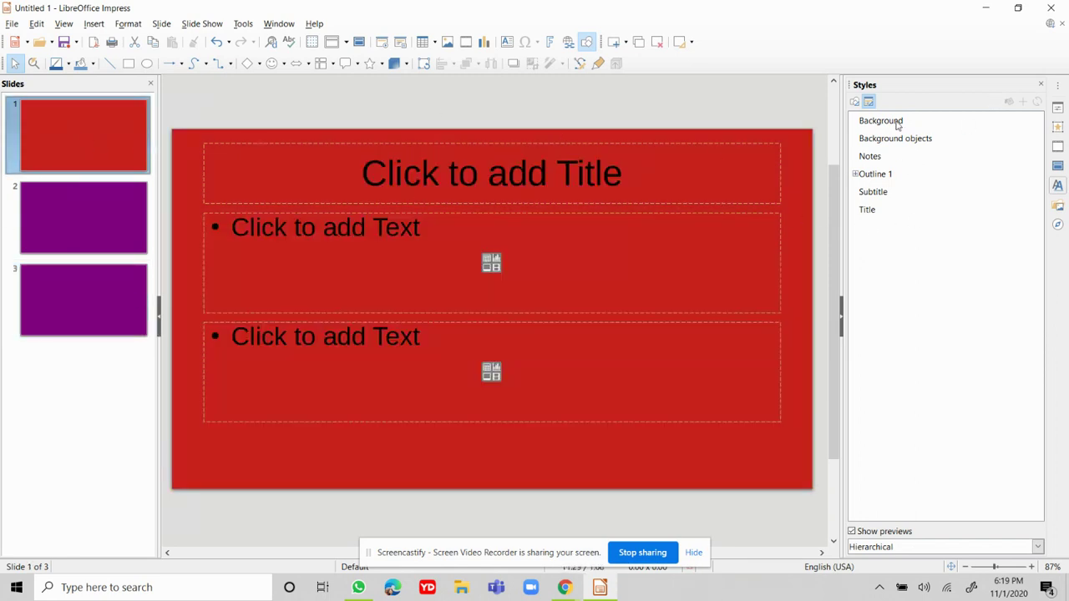
click(49, 211)
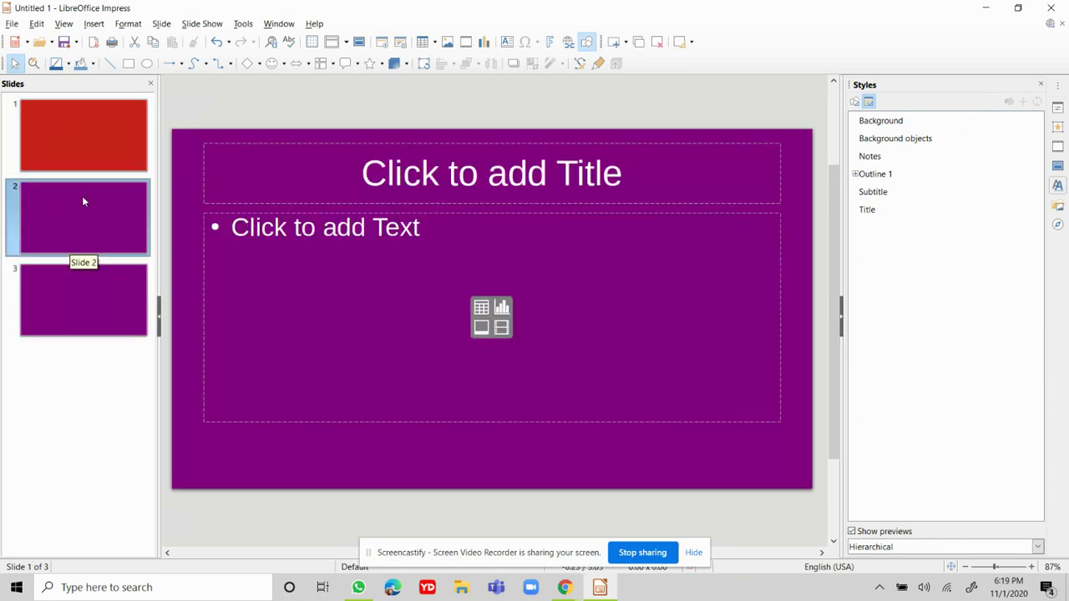
click(99, 310)
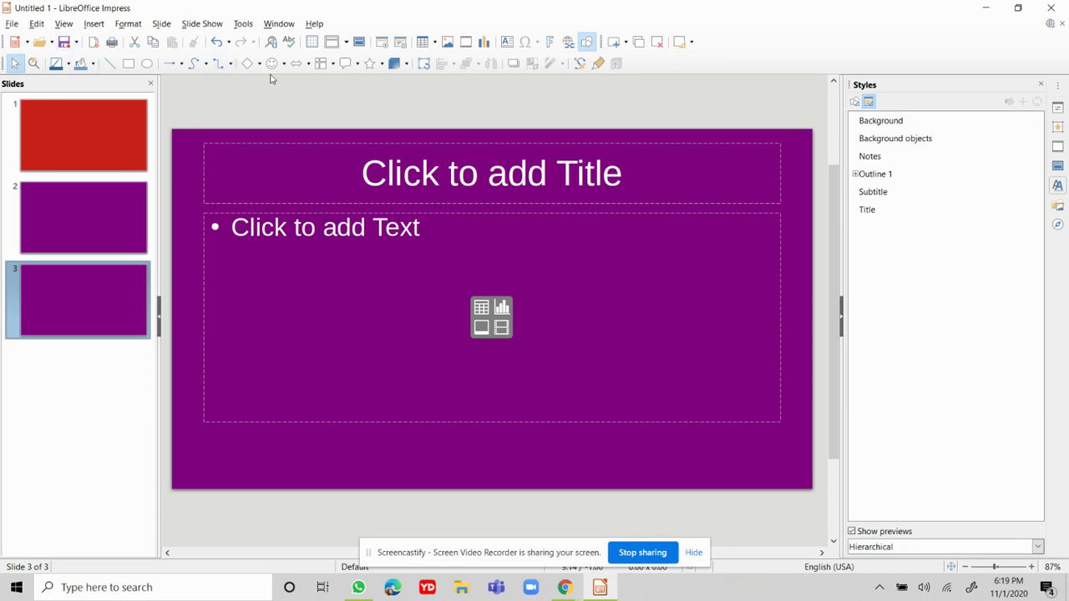
Switch to Slide Sorter and duplicate slide 2 to make a fourth slide
click(64, 23)
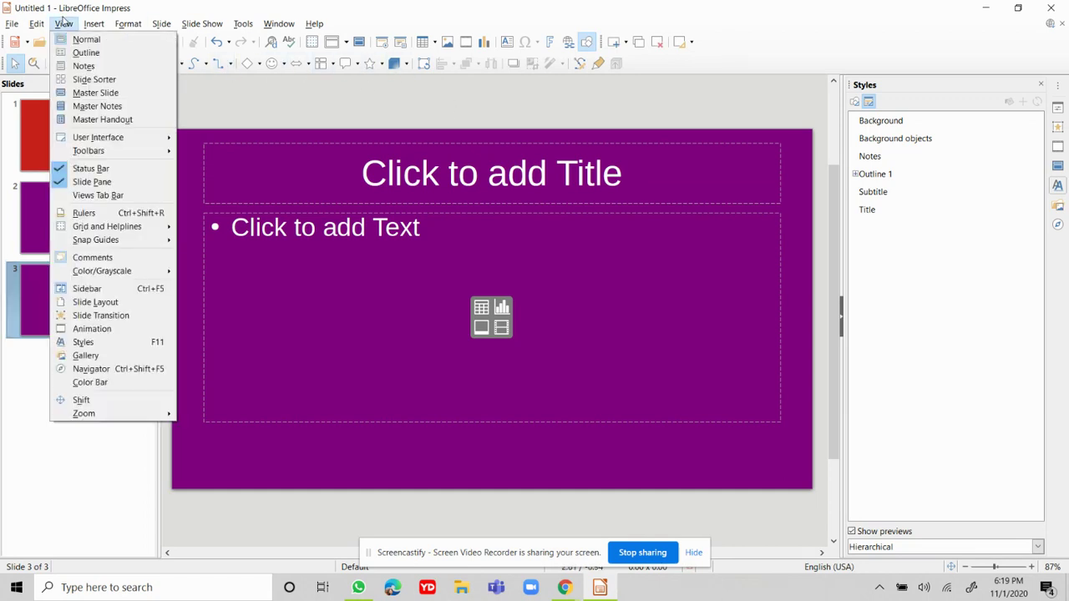
click(101, 81)
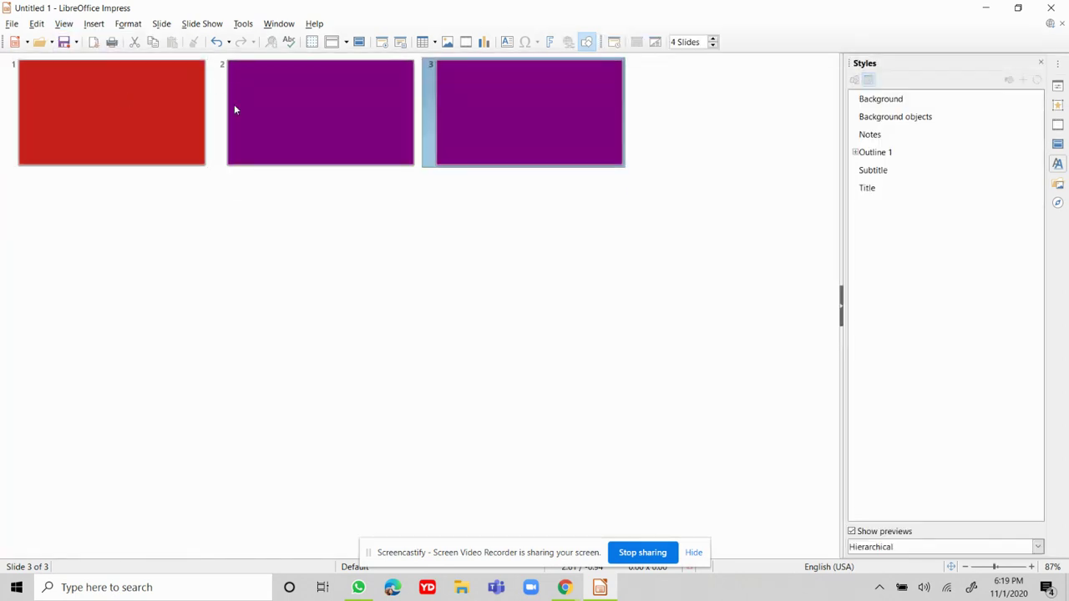
right_click(341, 129)
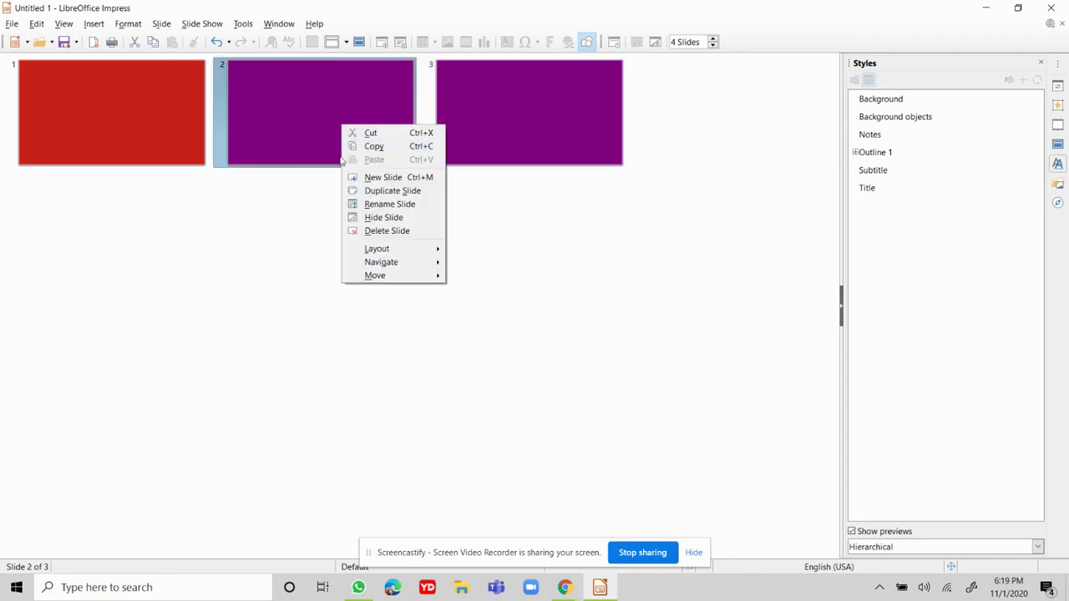
click(356, 190)
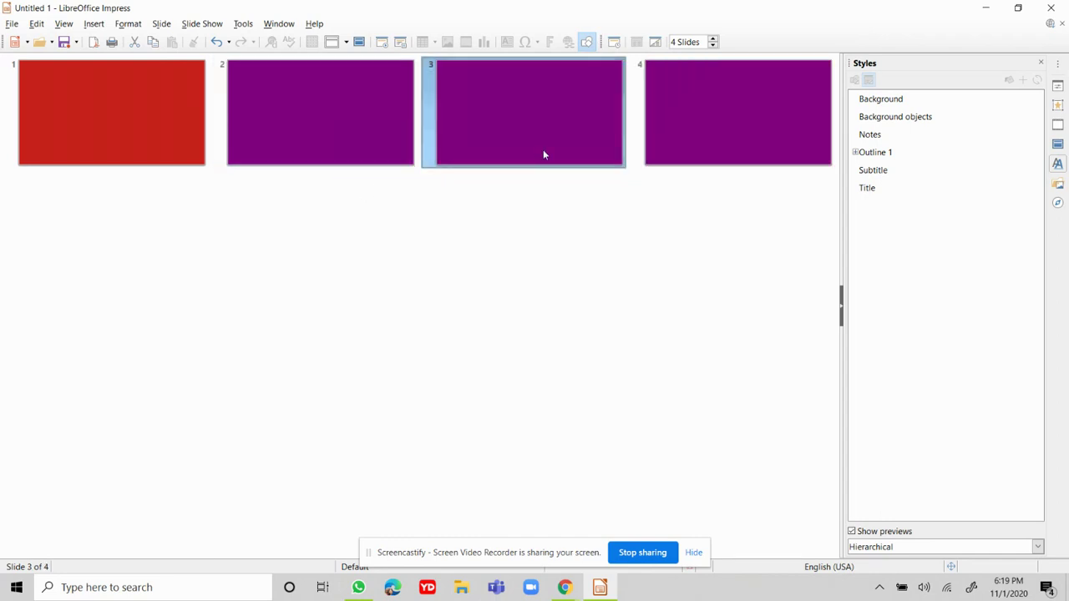
click(694, 104)
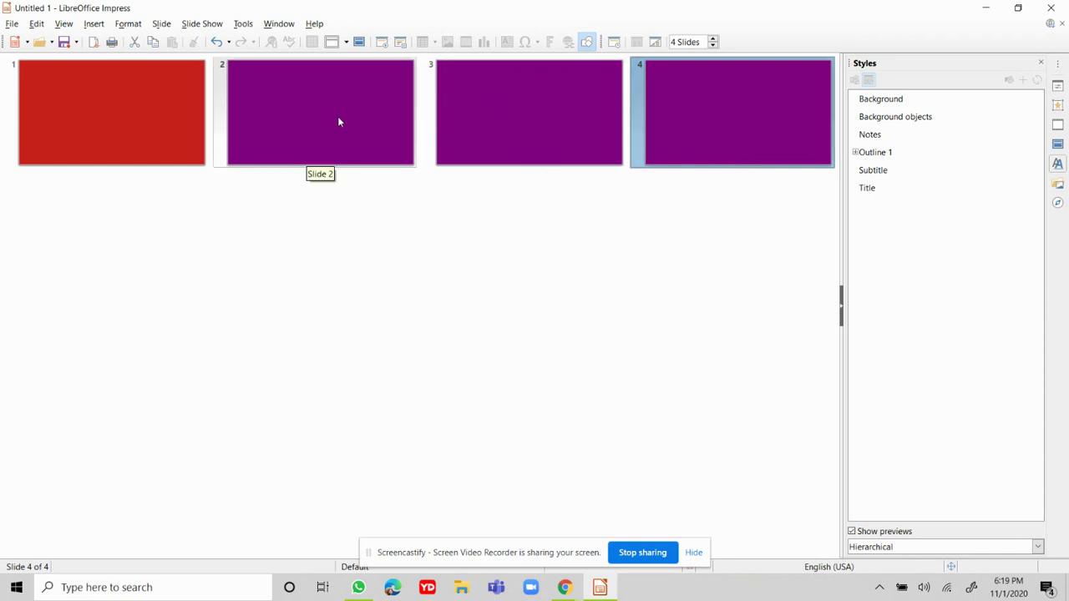
click(324, 162)
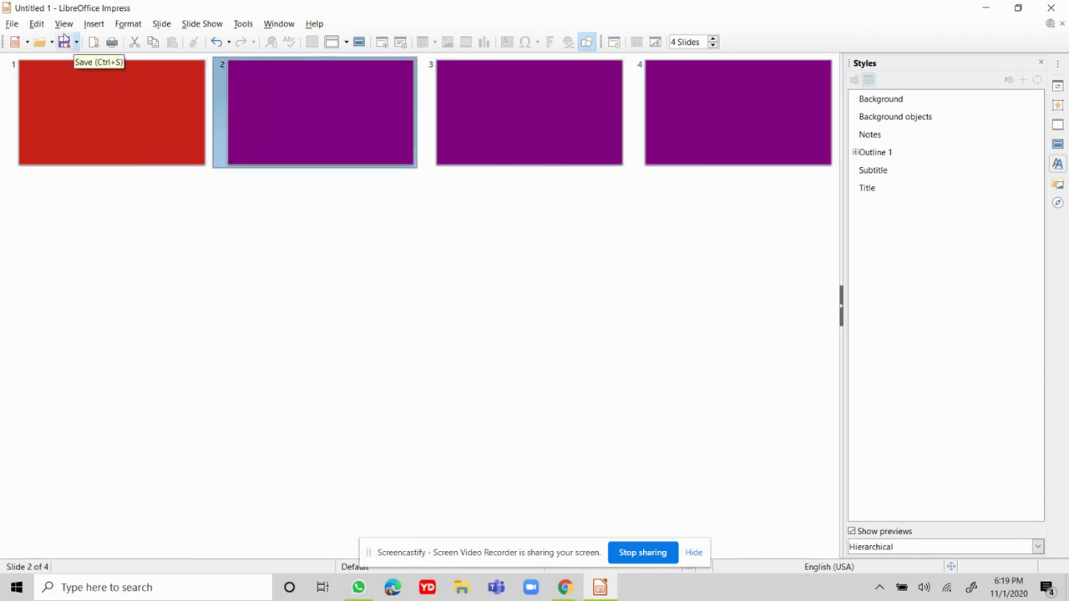
click(64, 23)
Return to Normal view and enter 'hello' as slide 2's title
click(142, 54)
click(262, 162)
text(hello)
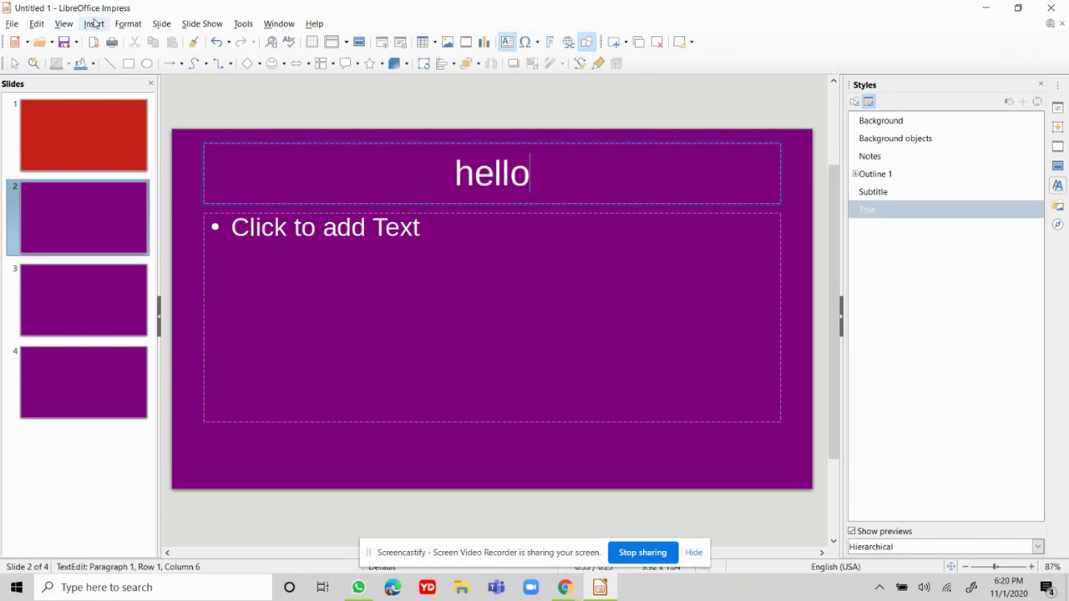
click(65, 24)
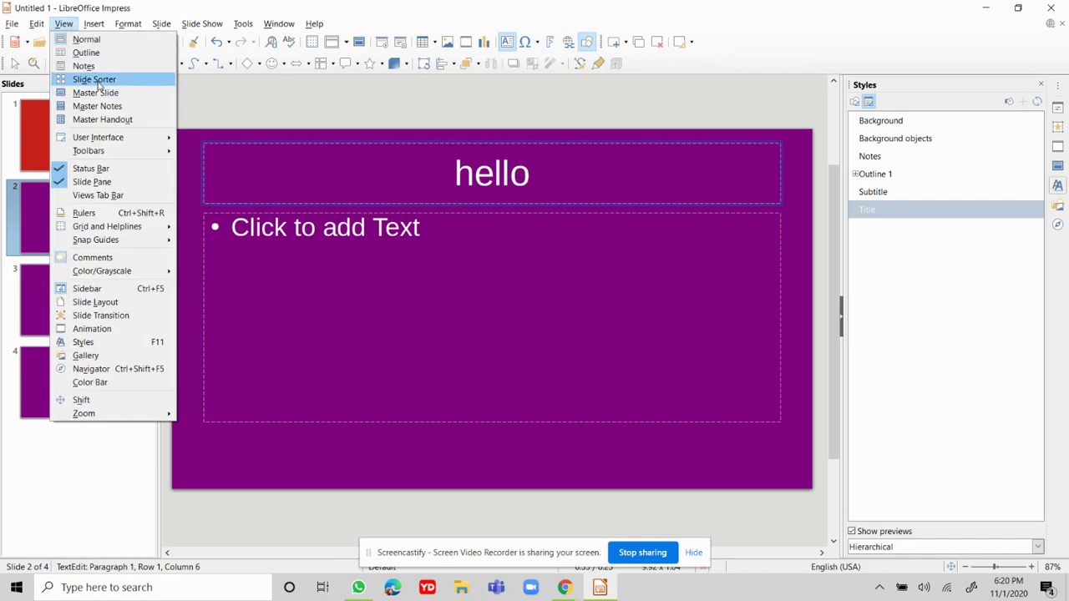
In Slide Sorter, duplicate the 'hello' slide 2
click(100, 83)
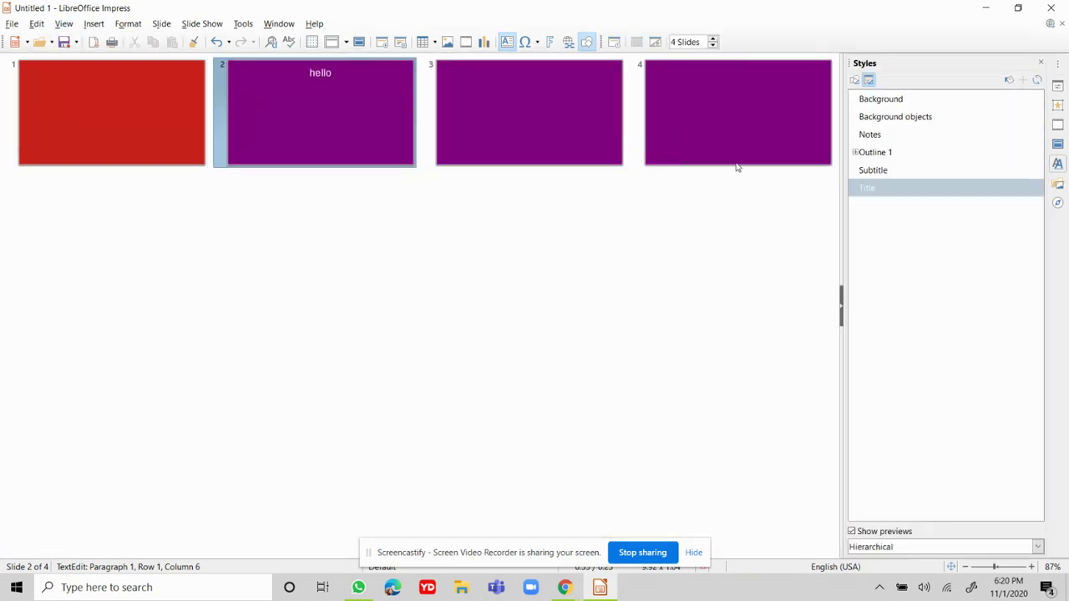
right_click(324, 127)
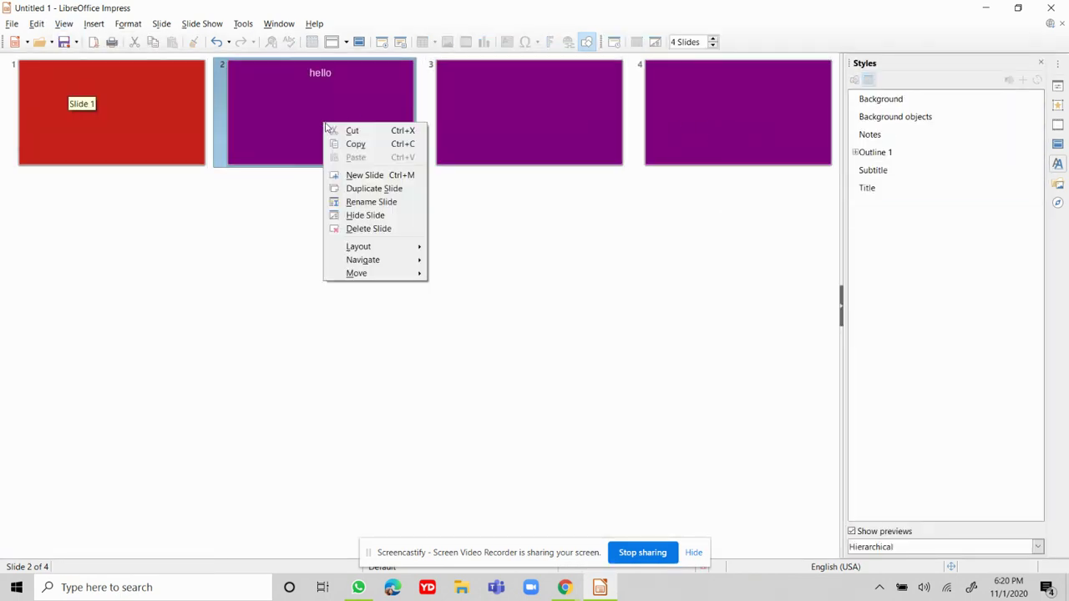
click(365, 189)
click(125, 225)
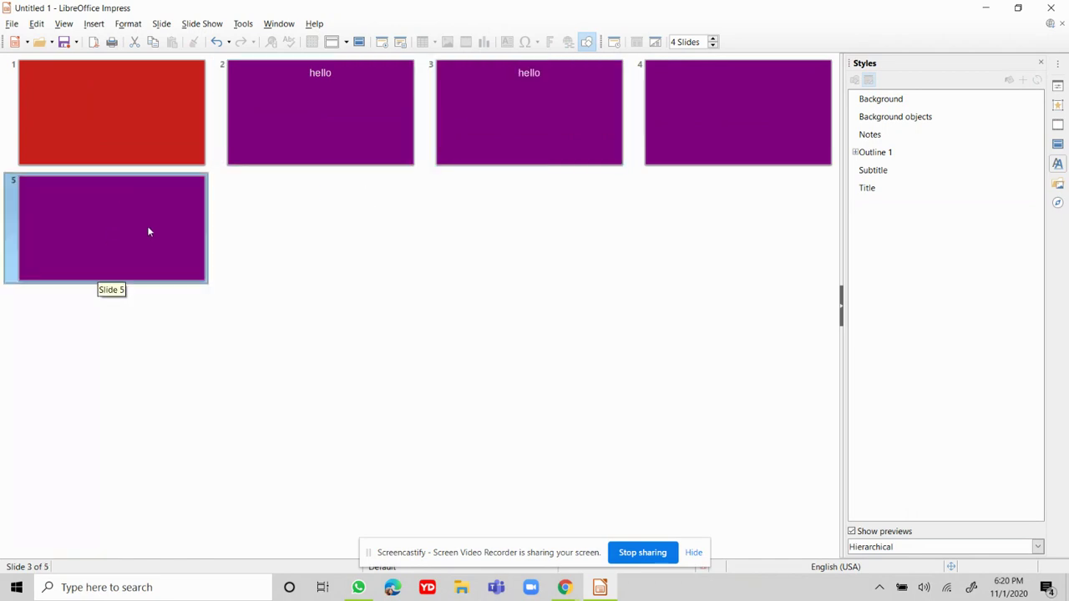
Add two new slides, 6 and 7, for seven slides, then select slide 4
right_click(629, 106)
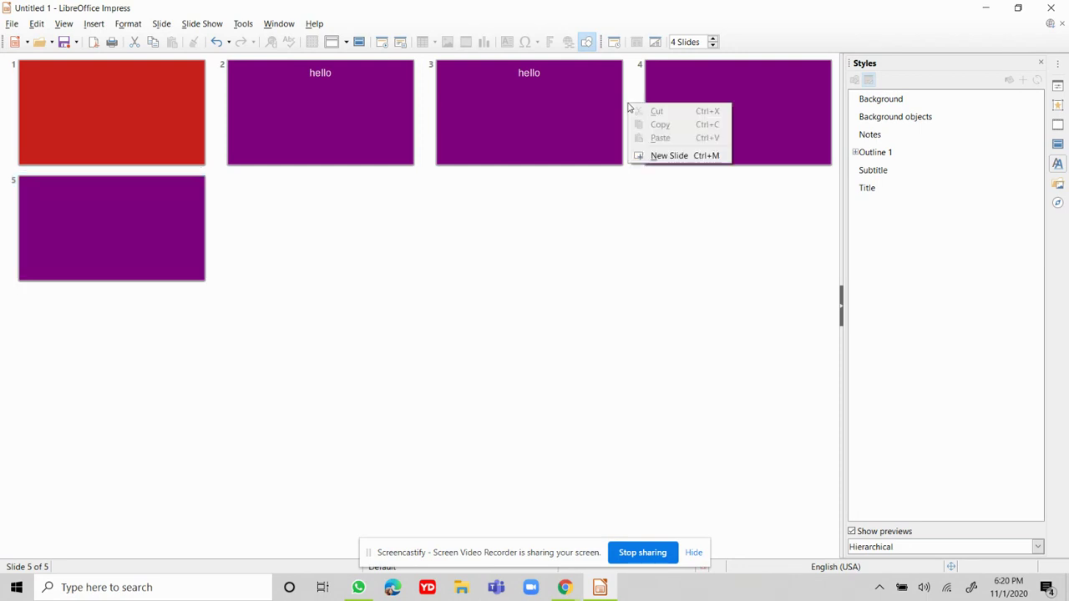
click(686, 155)
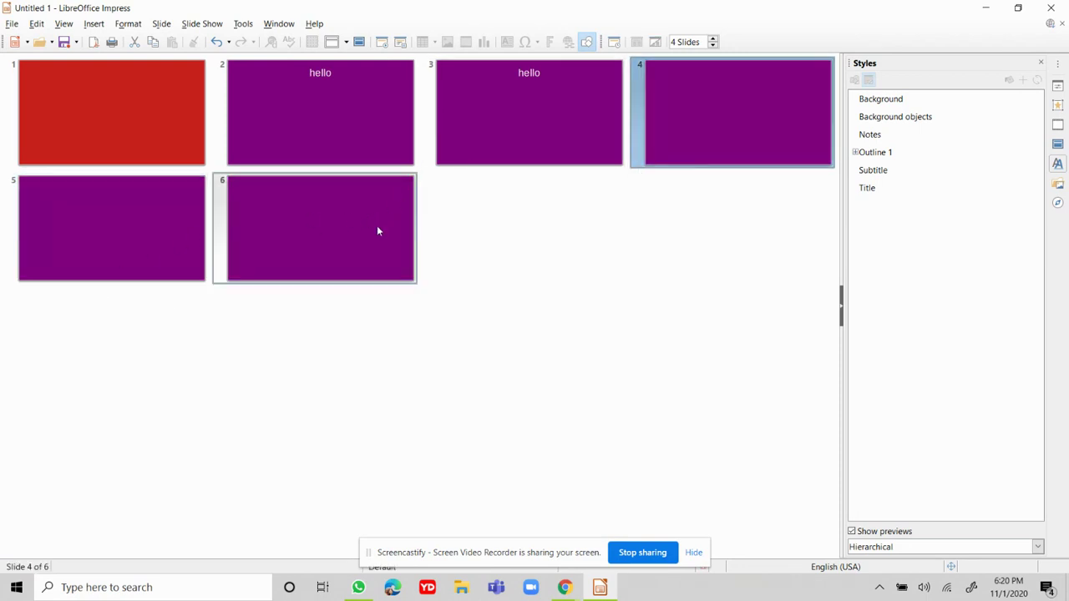
right_click(469, 250)
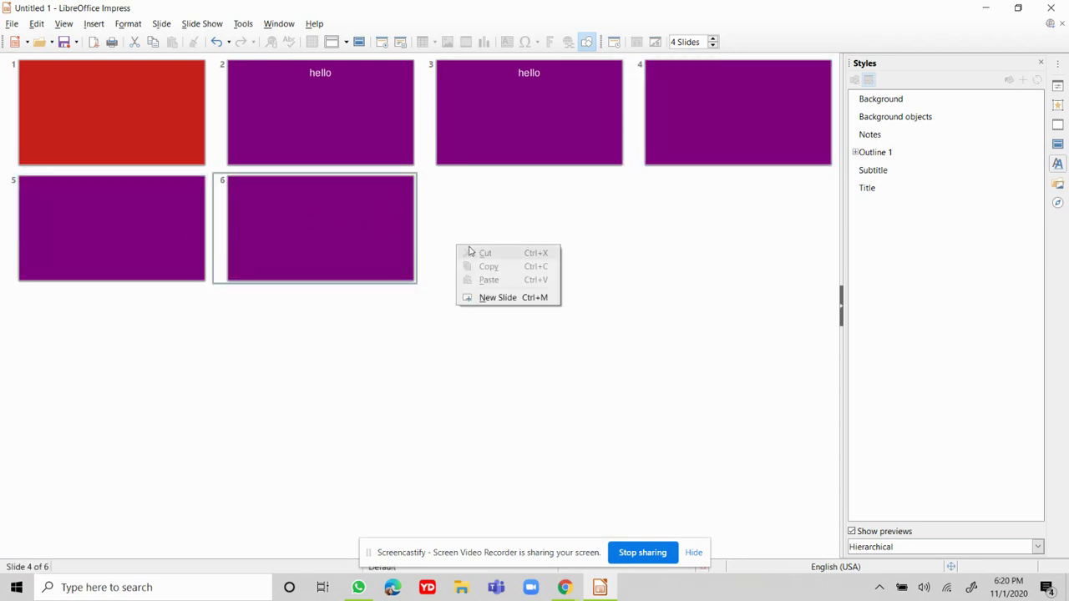
click(528, 300)
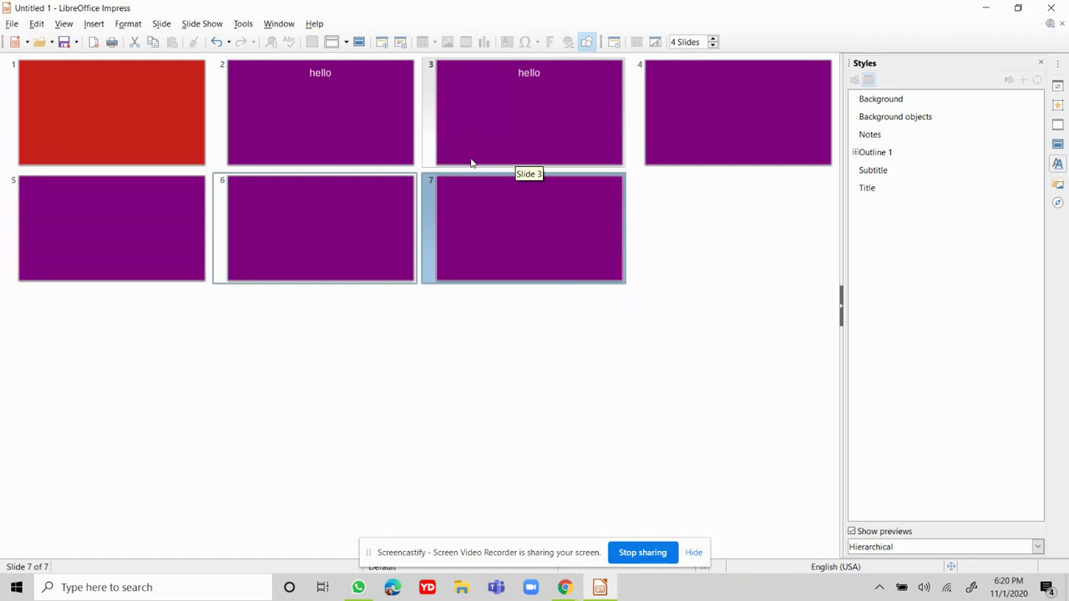
click(711, 98)
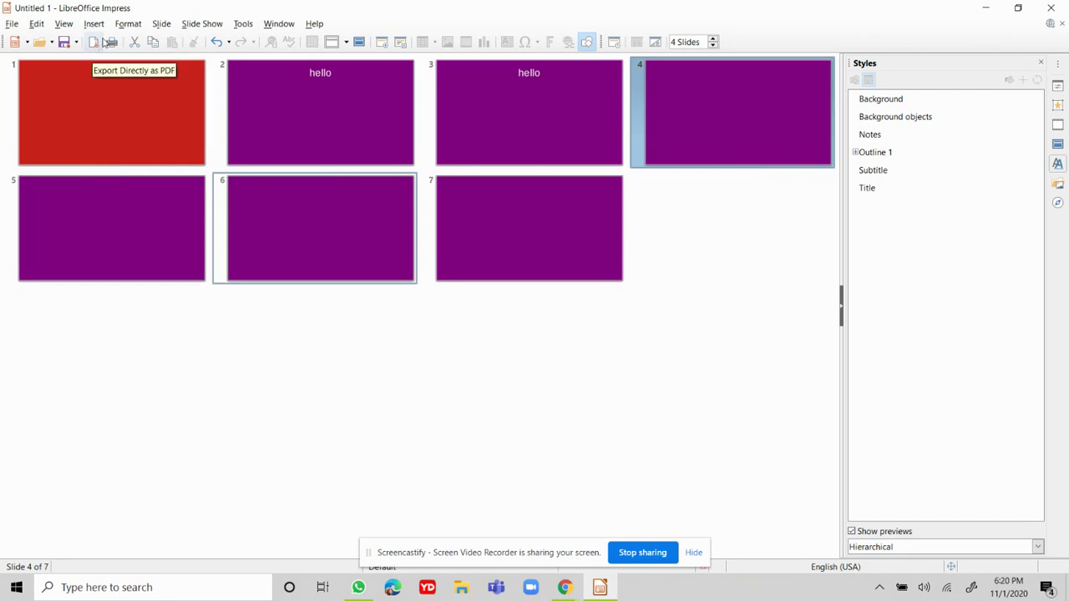
click(64, 23)
Back in Normal view, title slide 4 'hi'
click(77, 40)
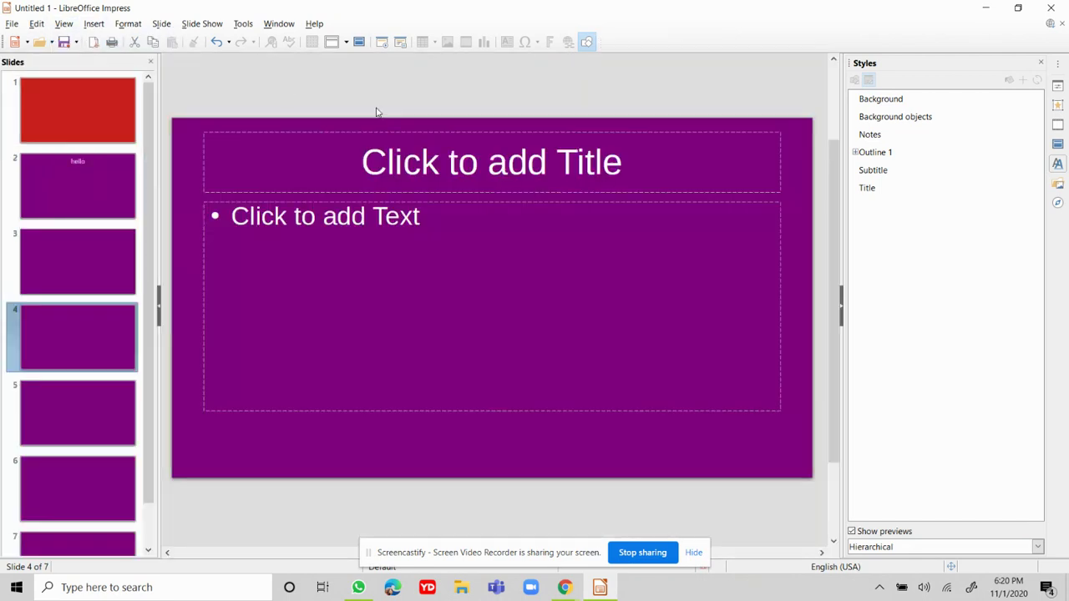
click(301, 149)
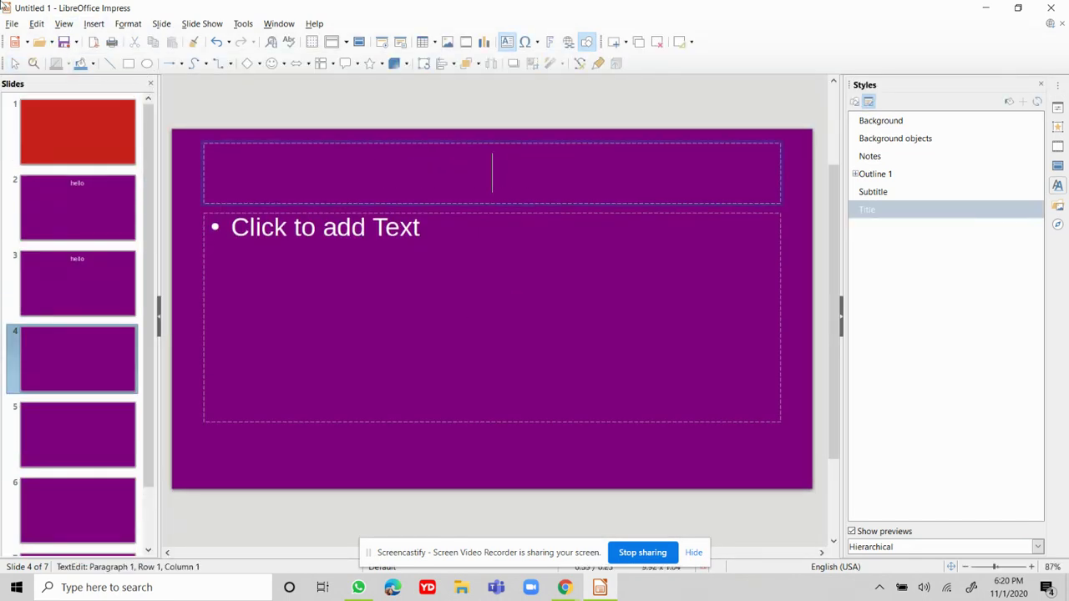
text(hi)
In Slide Sorter, move the 'hi' slide to the end as slide 7
click(64, 23)
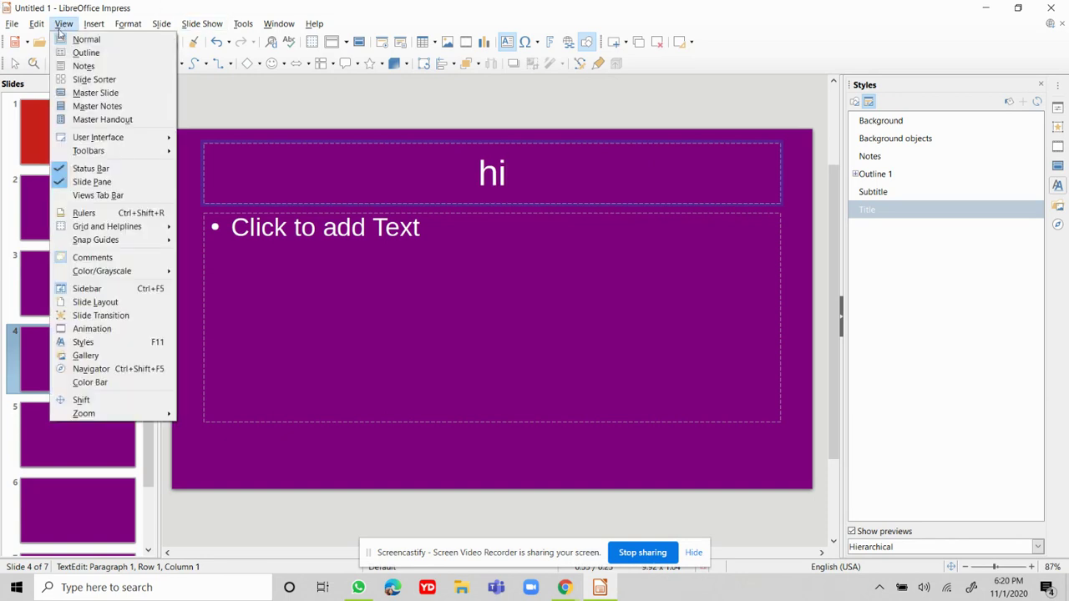
click(89, 79)
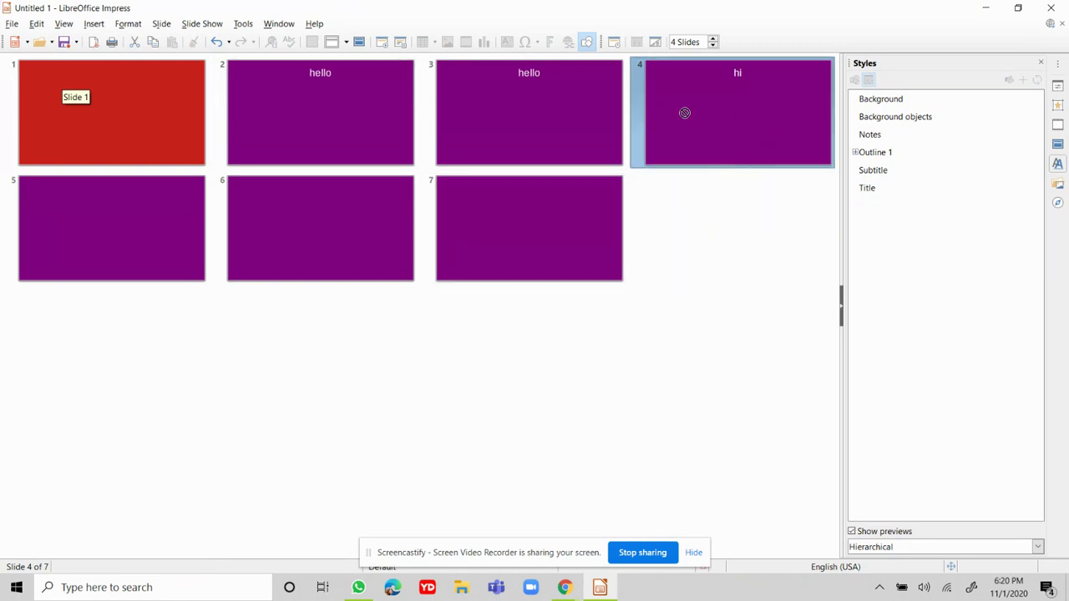
drag(681, 155, 677, 238)
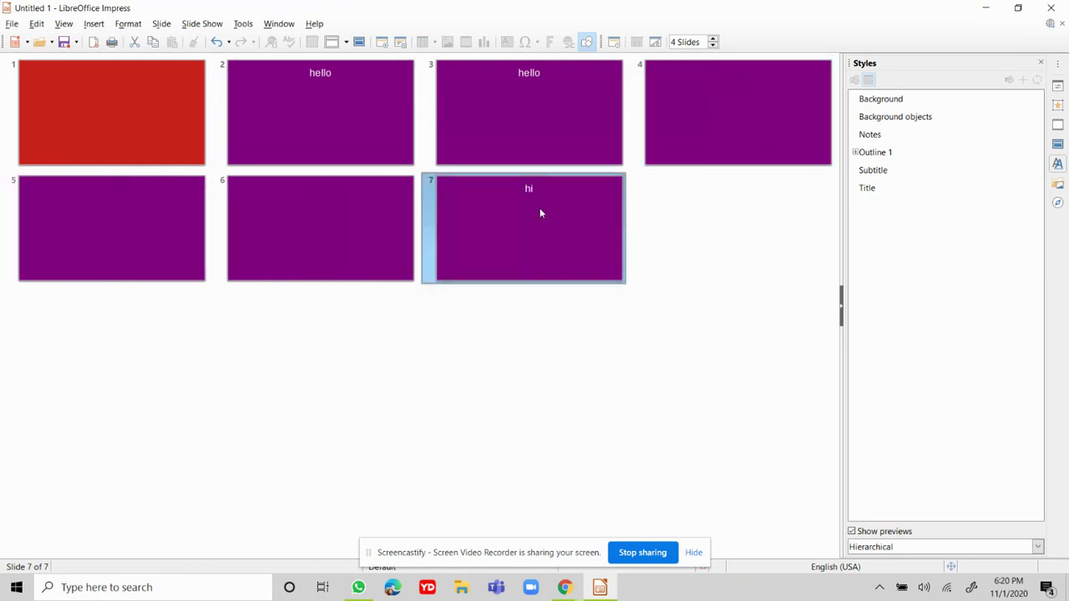